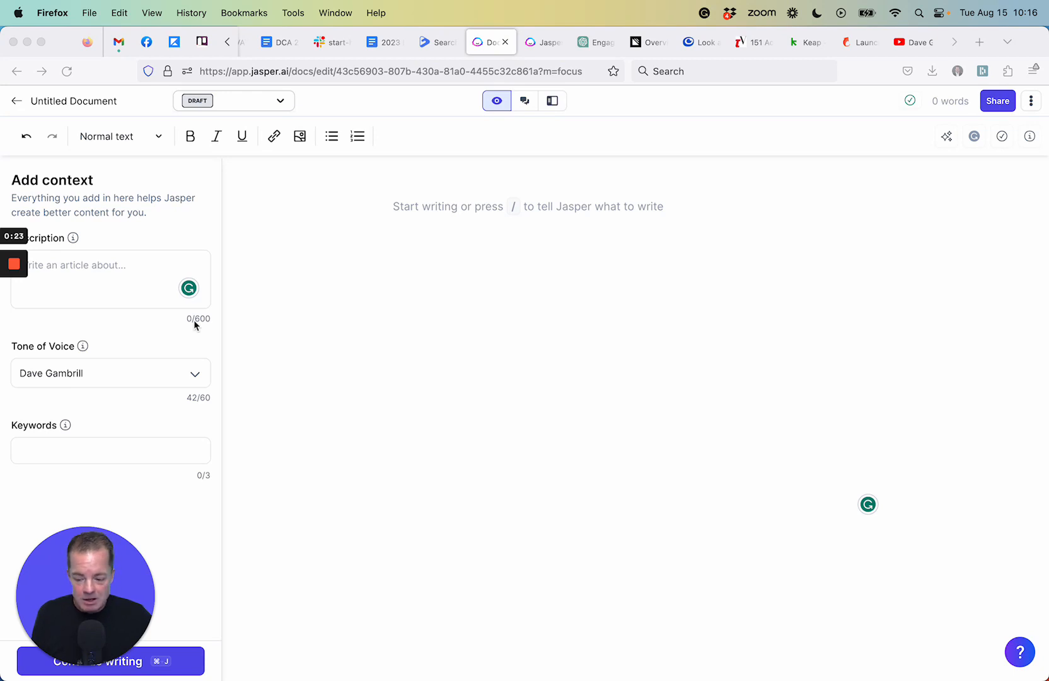
Step: Enter "Why it's important for a small business to build and grow and email list" as the document's description
click(96, 265)
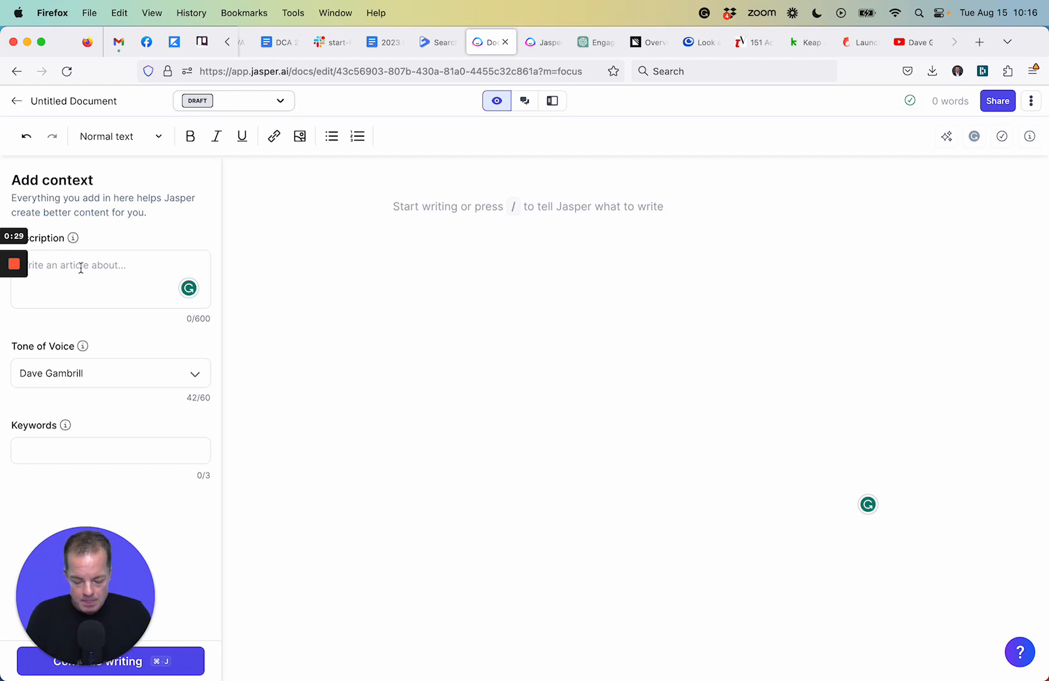
text(Why i)
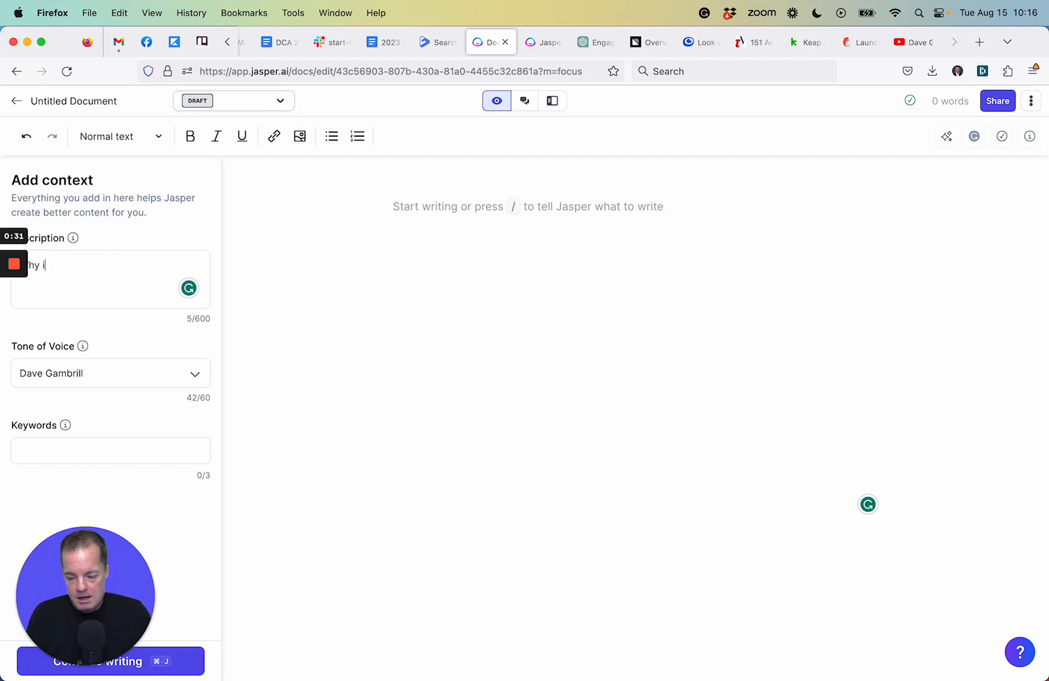
text(t's important )
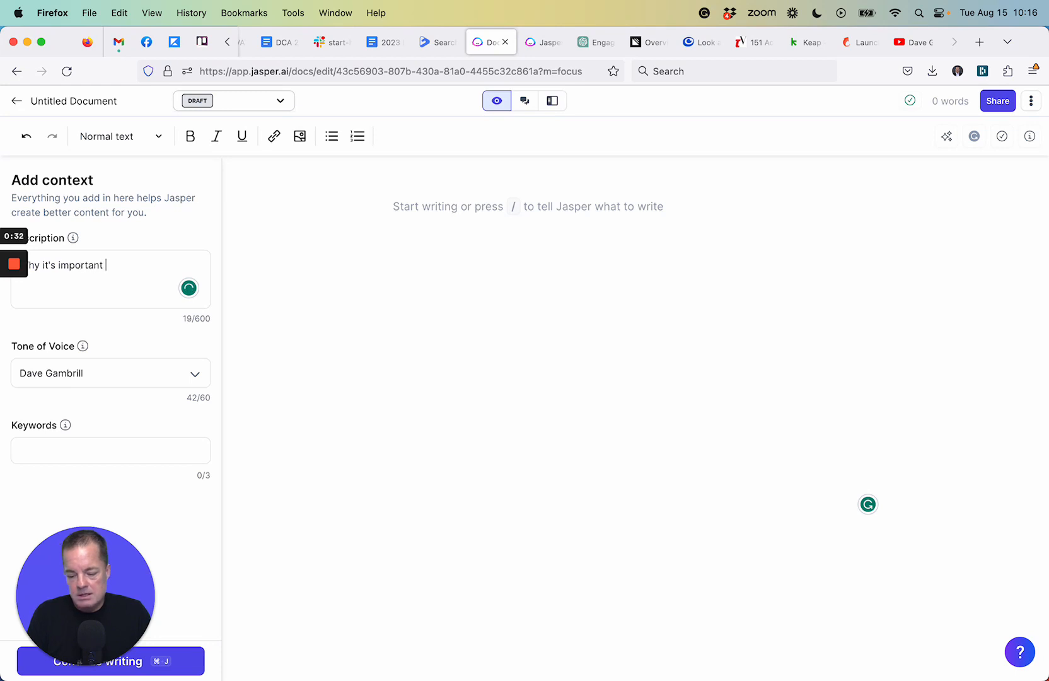
text(for a small busine)
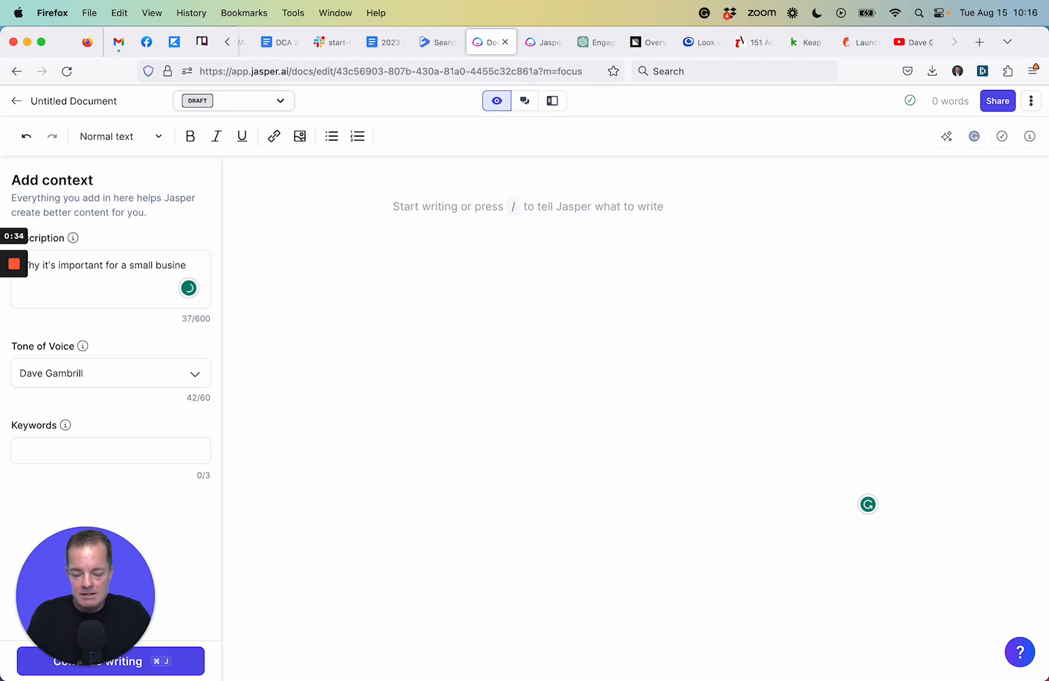
text(ss to build)
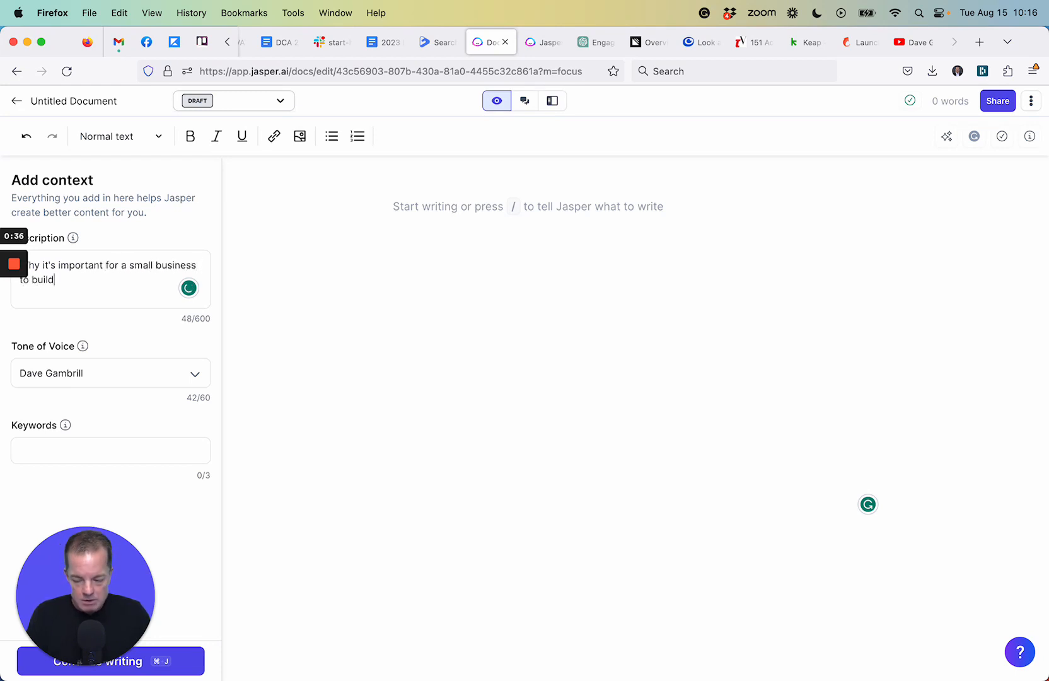
text( and grow and em)
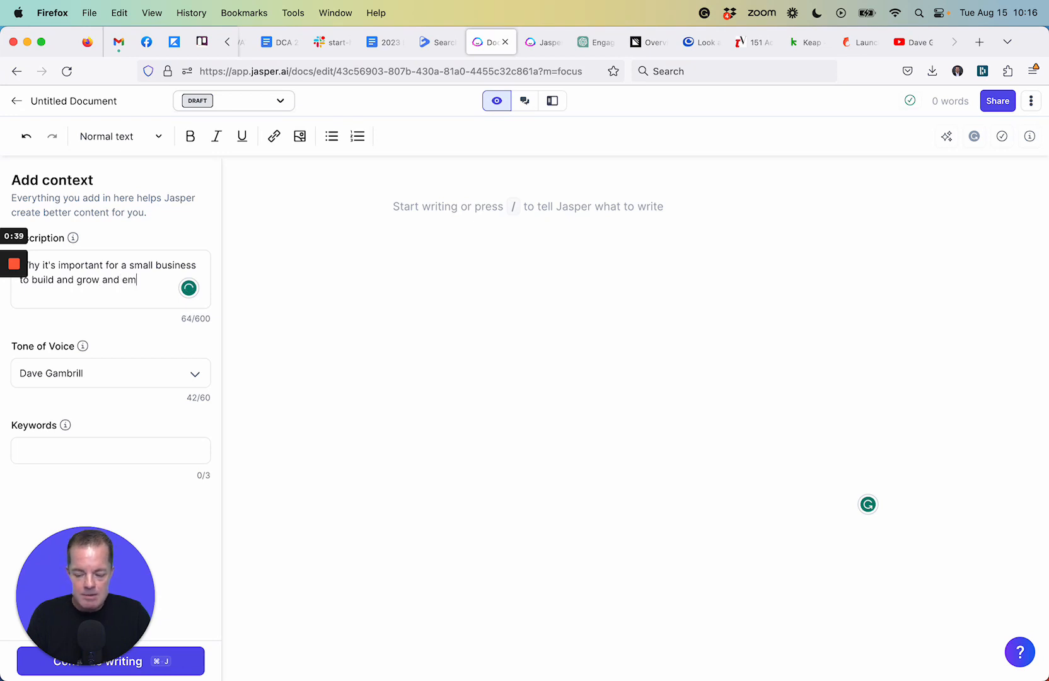
text(ail list)
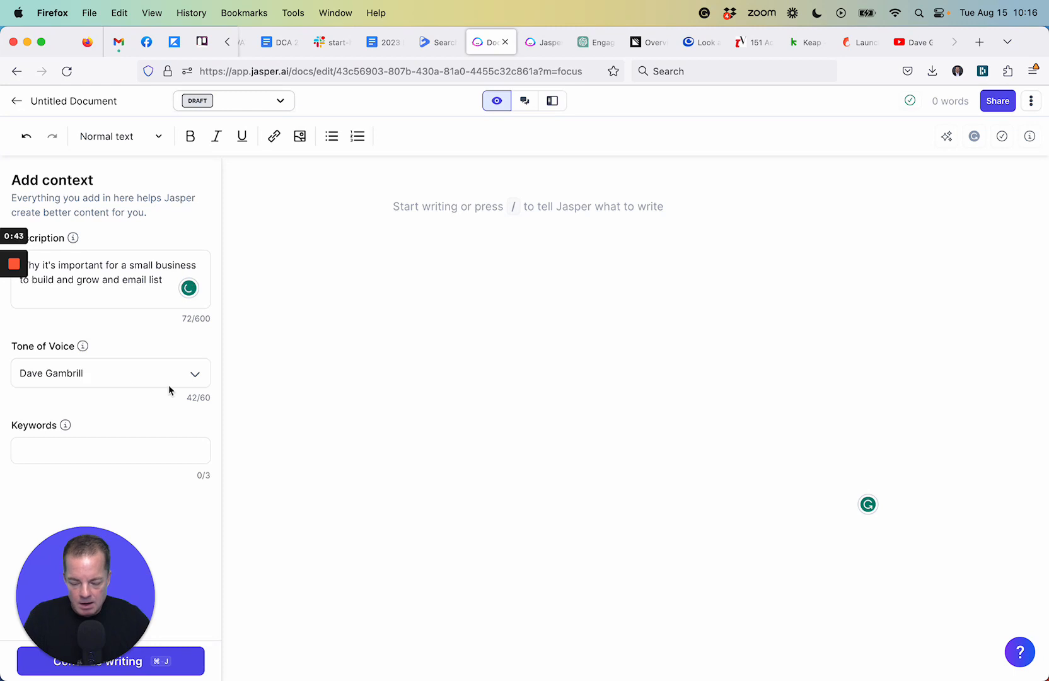
Step: Check the available Tone of Voice options and correct "and email list" to "an email list" in the description
click(195, 378)
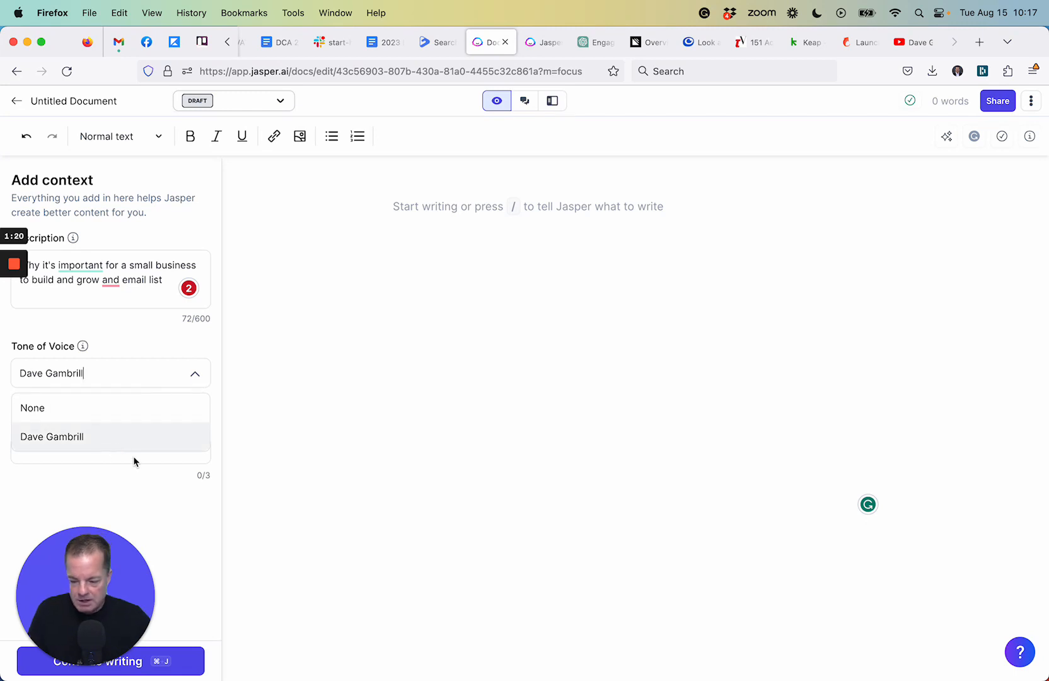
click(138, 345)
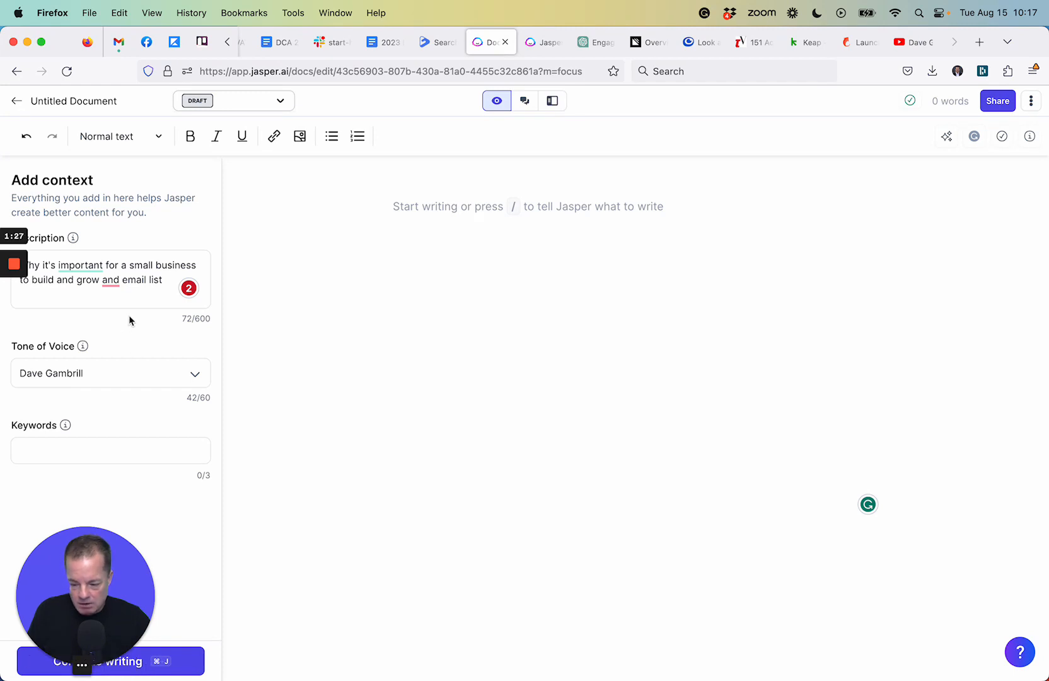
click(117, 280)
key(BackSpace)
key(BackSpace)
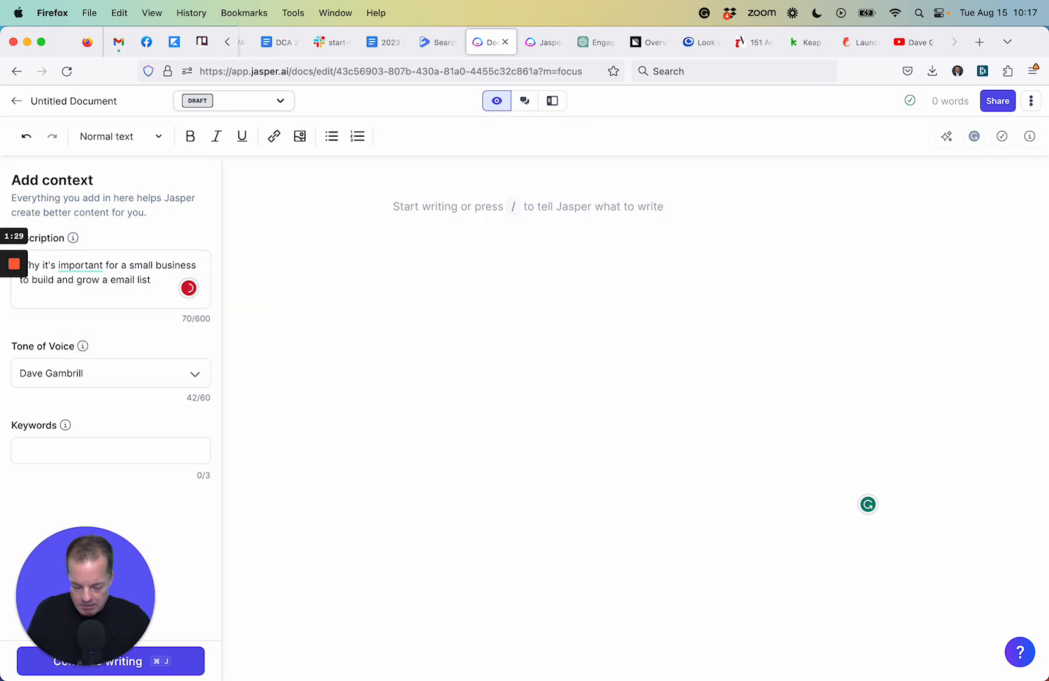
text(n)
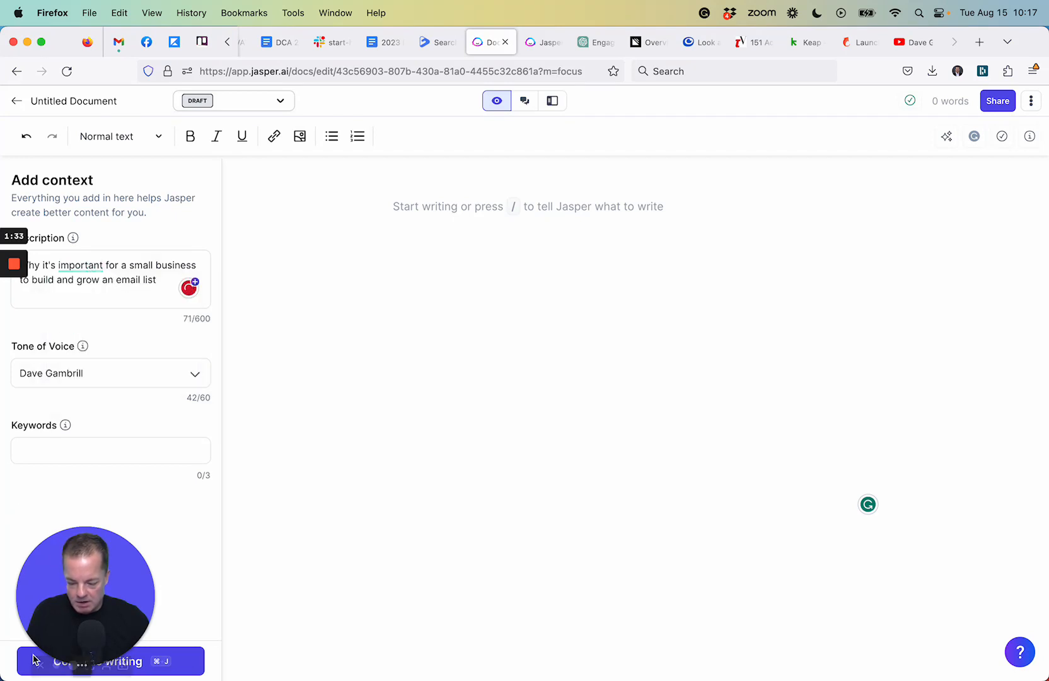
Step: Generate the article from the description and keep continuing it through the fifth numbered benefit, Increased Sales
click(145, 666)
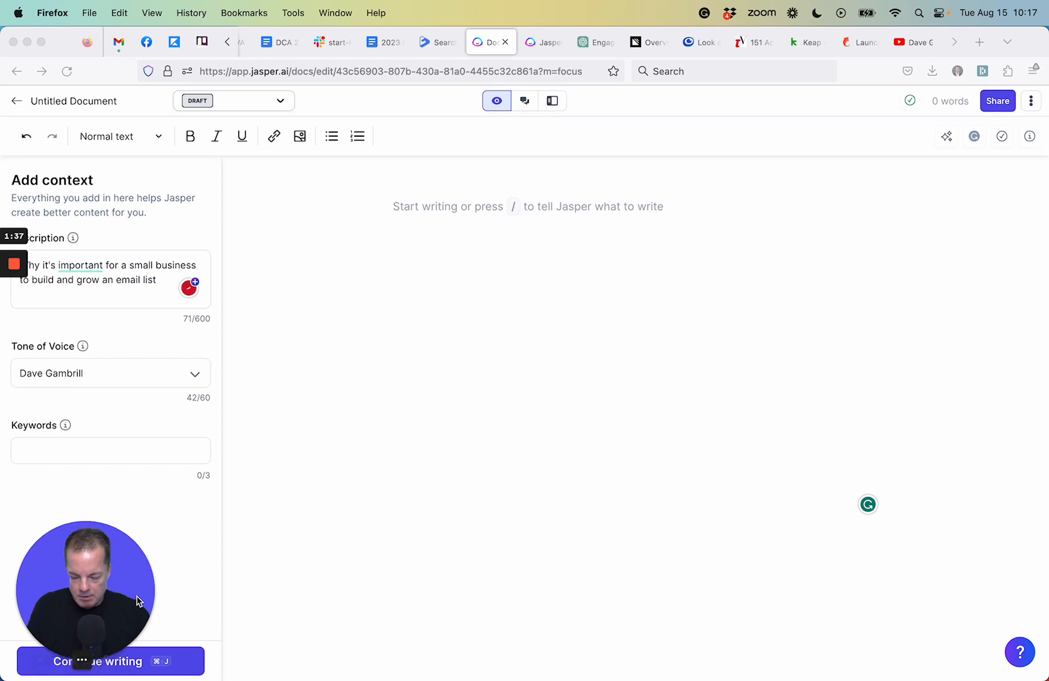
drag(136, 597, 135, 515)
click(106, 668)
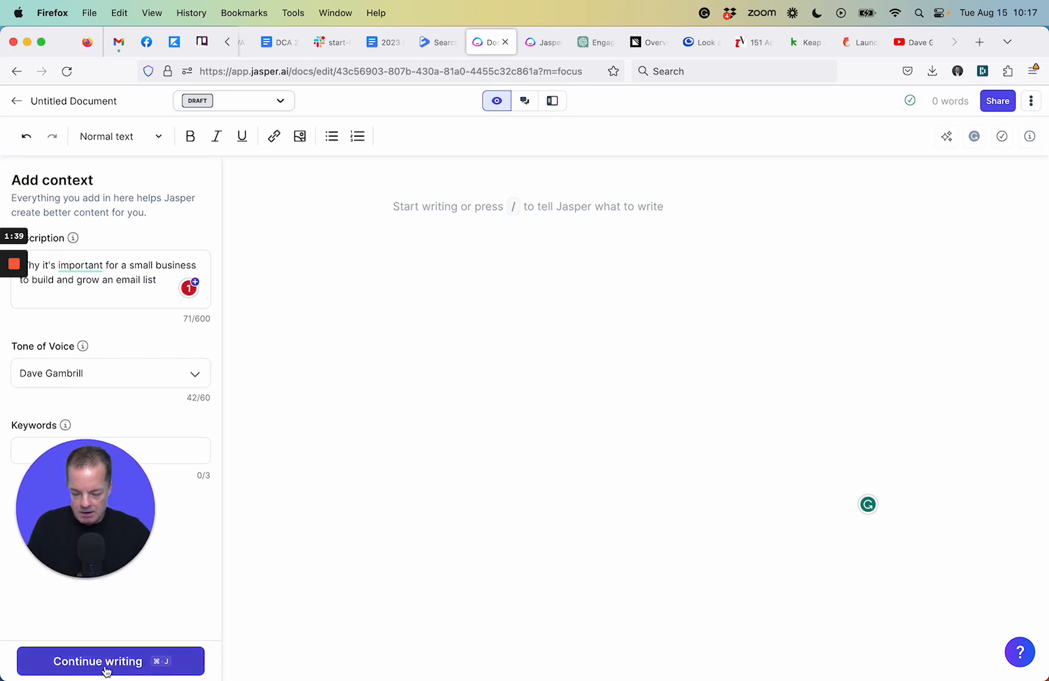
click(118, 663)
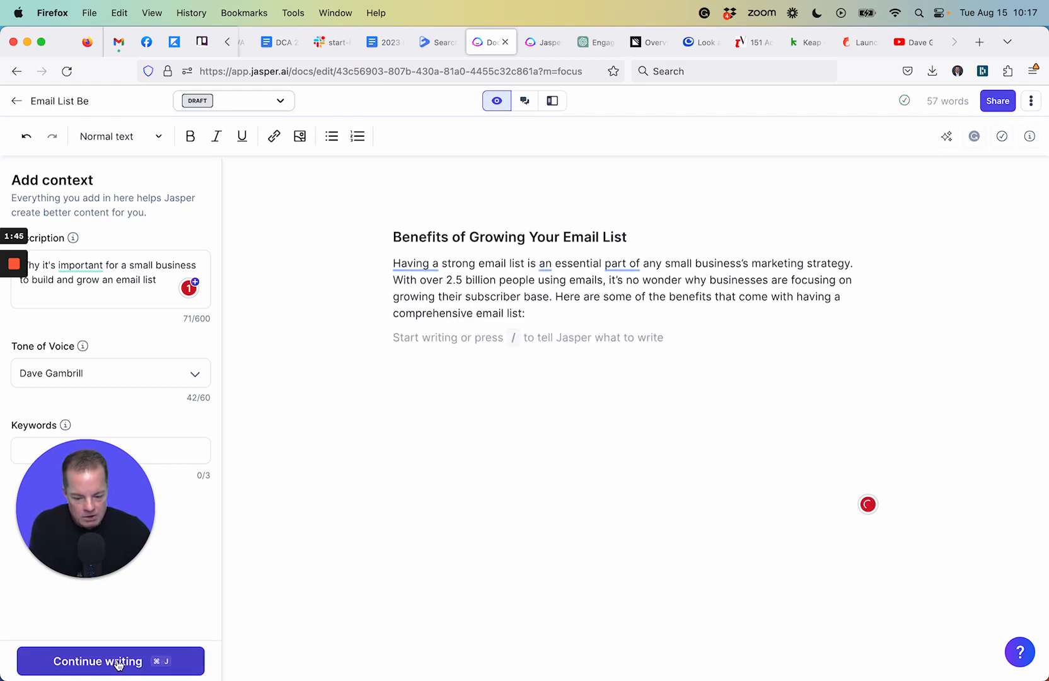
click(118, 663)
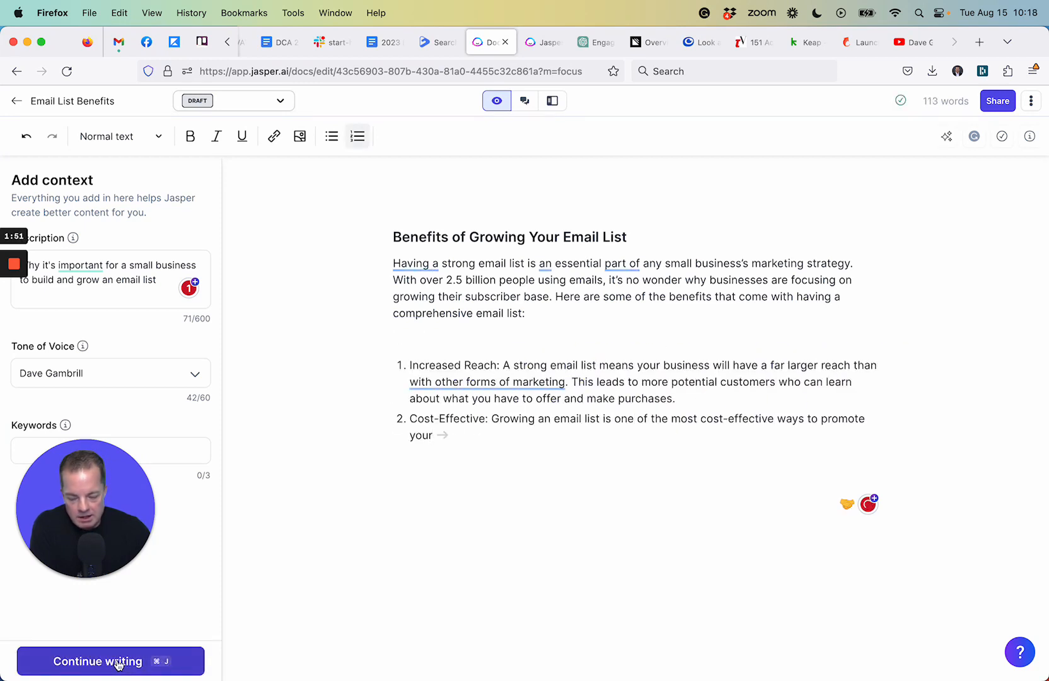
click(118, 663)
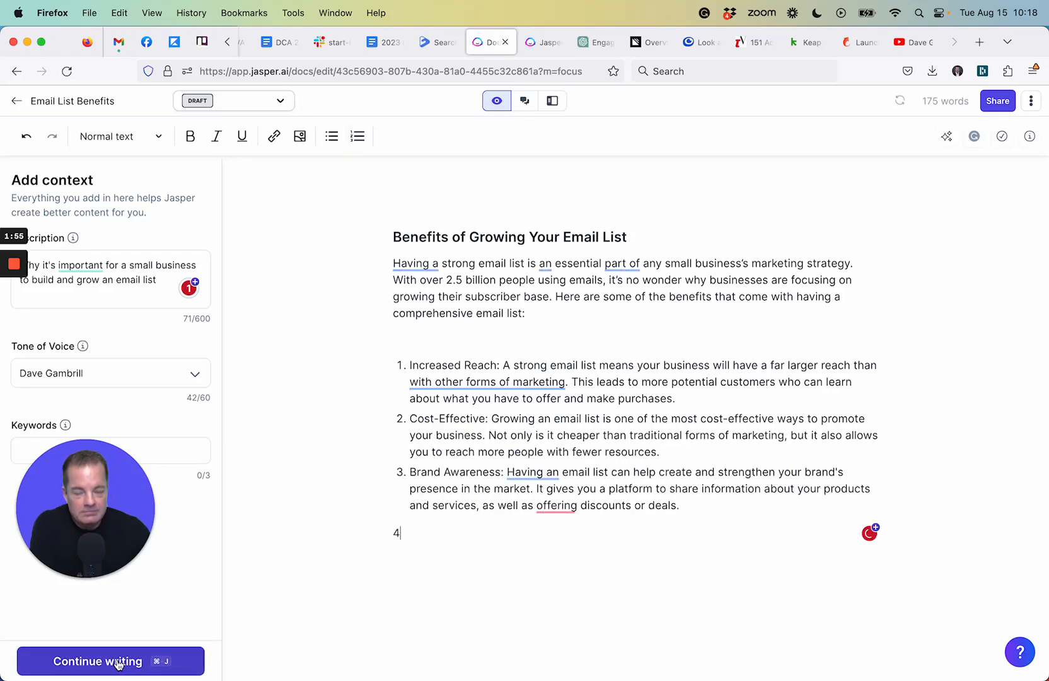
click(118, 664)
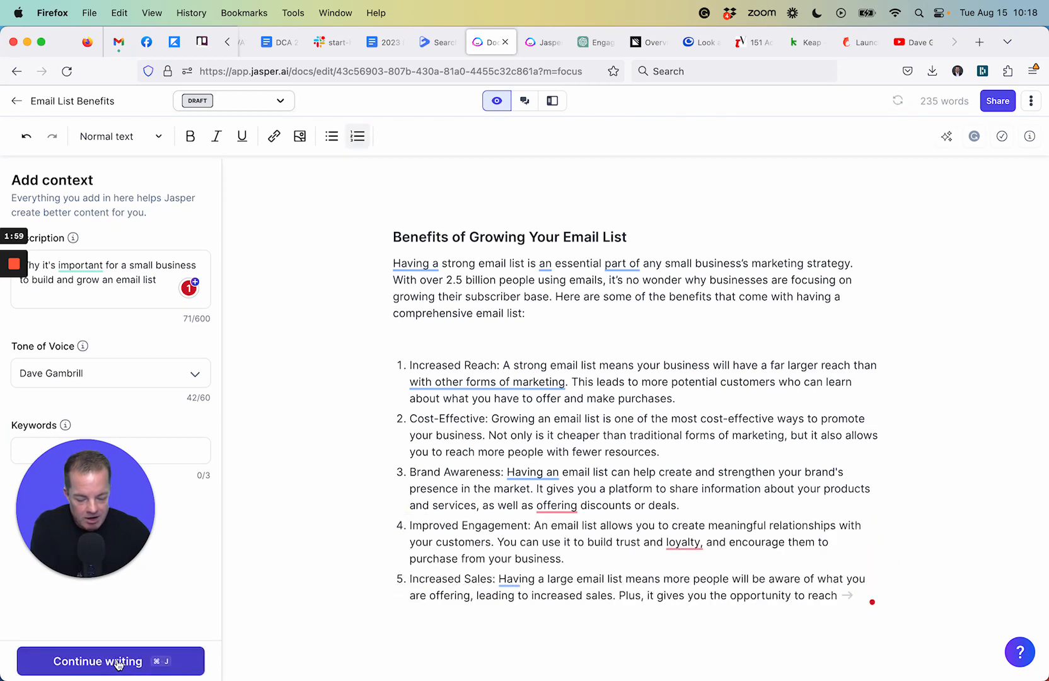
scroll(283, 558, down, 2)
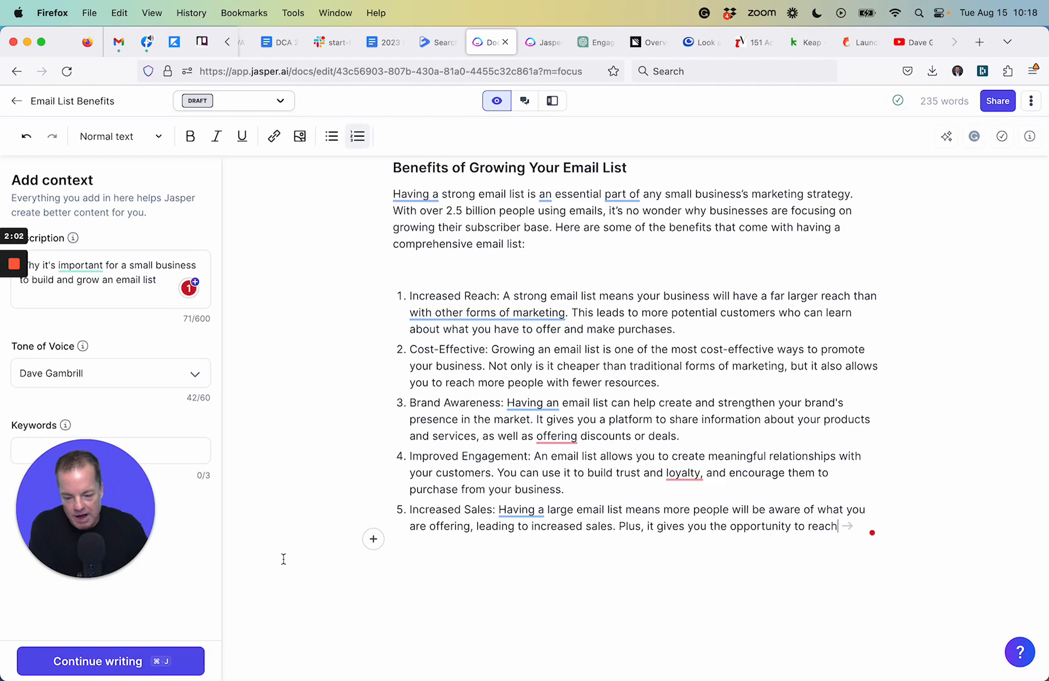
scroll(283, 557, up, 1)
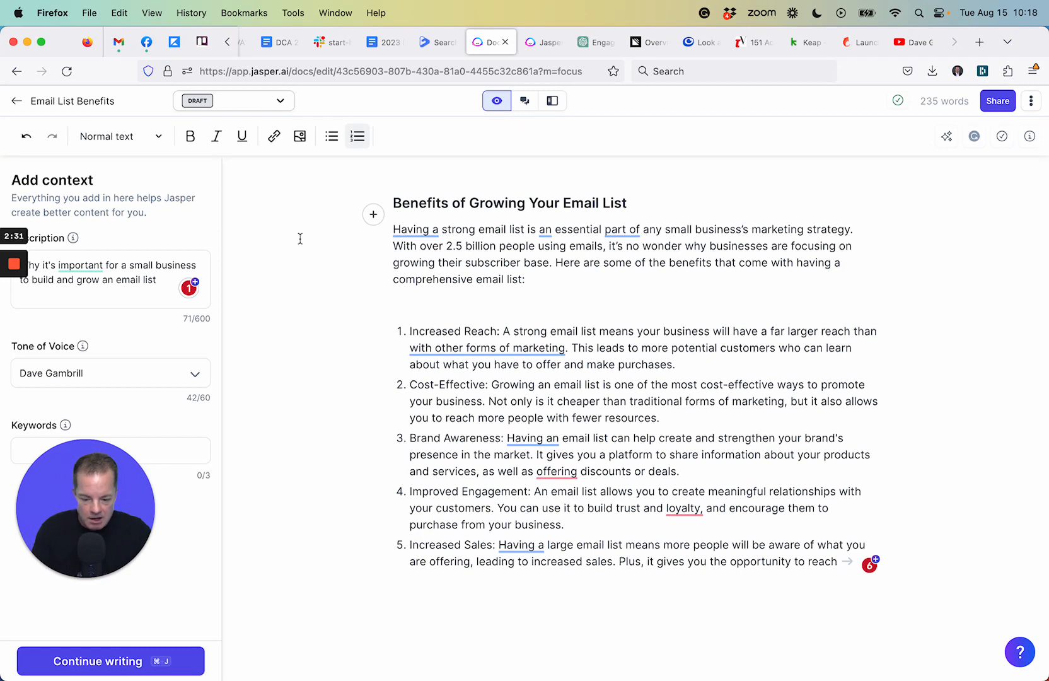
scroll(300, 239, down, 2)
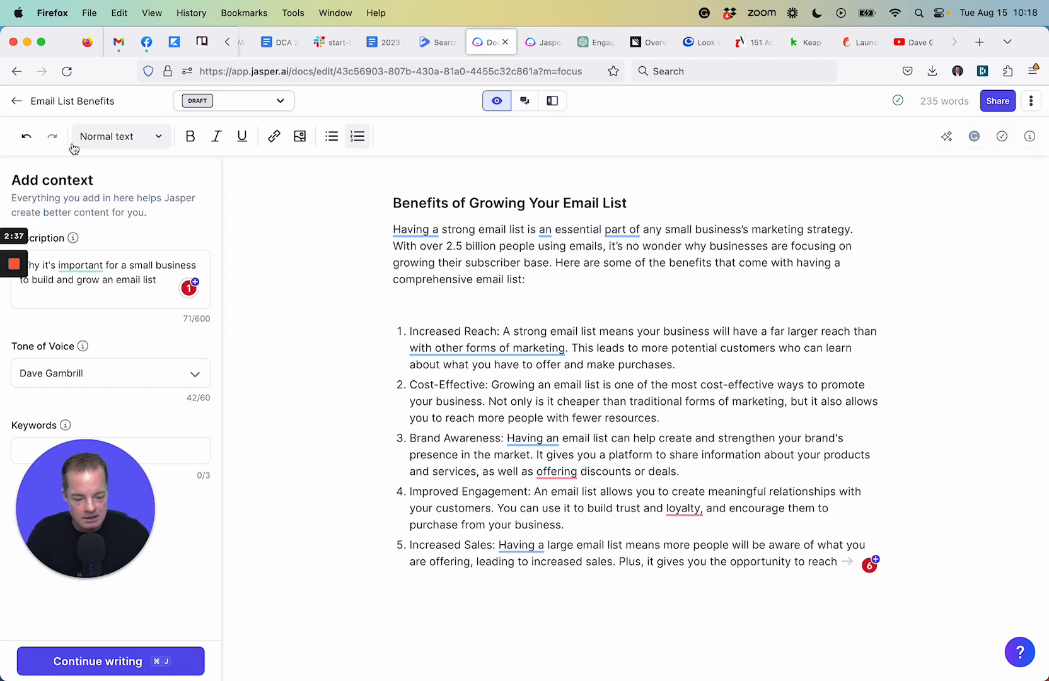
Step: Leave the document for the dashboard and start new art content
click(17, 102)
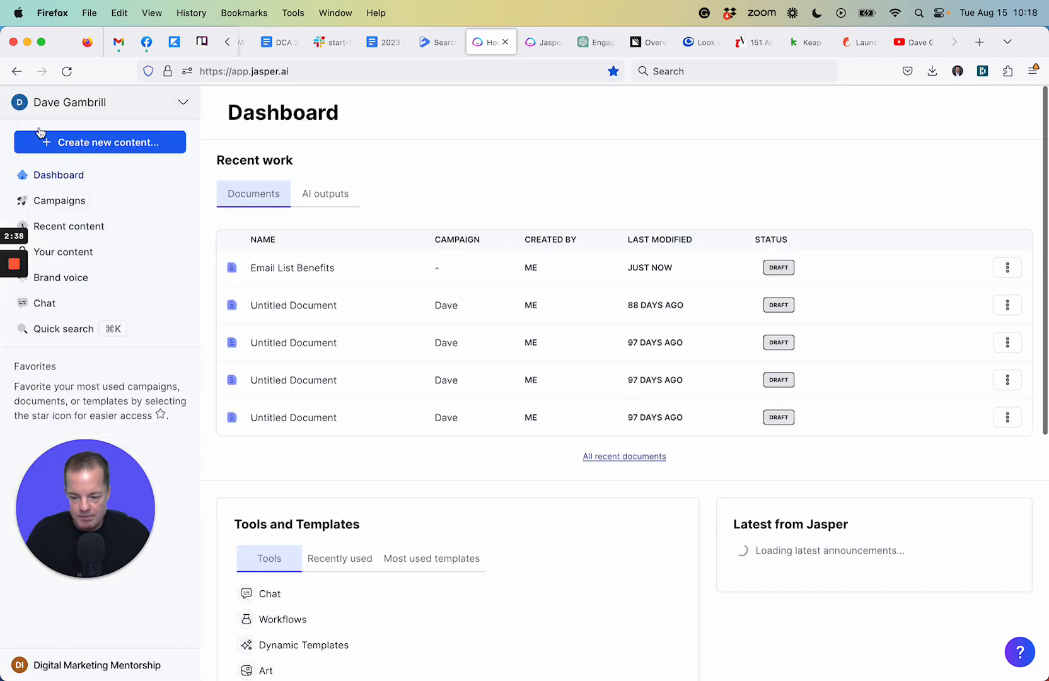
click(119, 142)
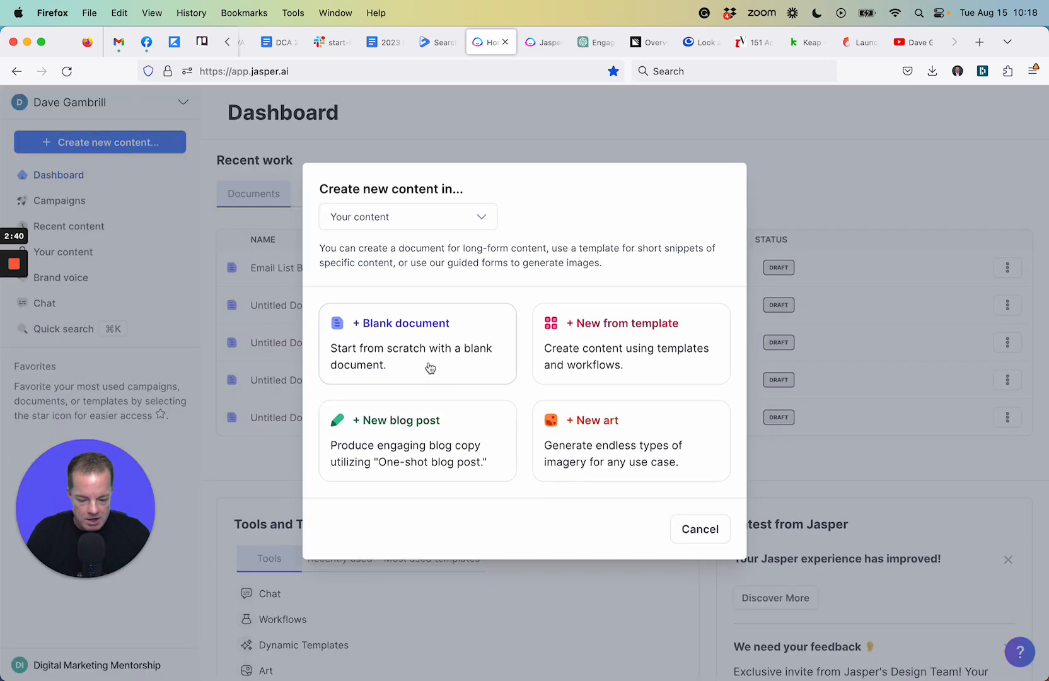
click(613, 435)
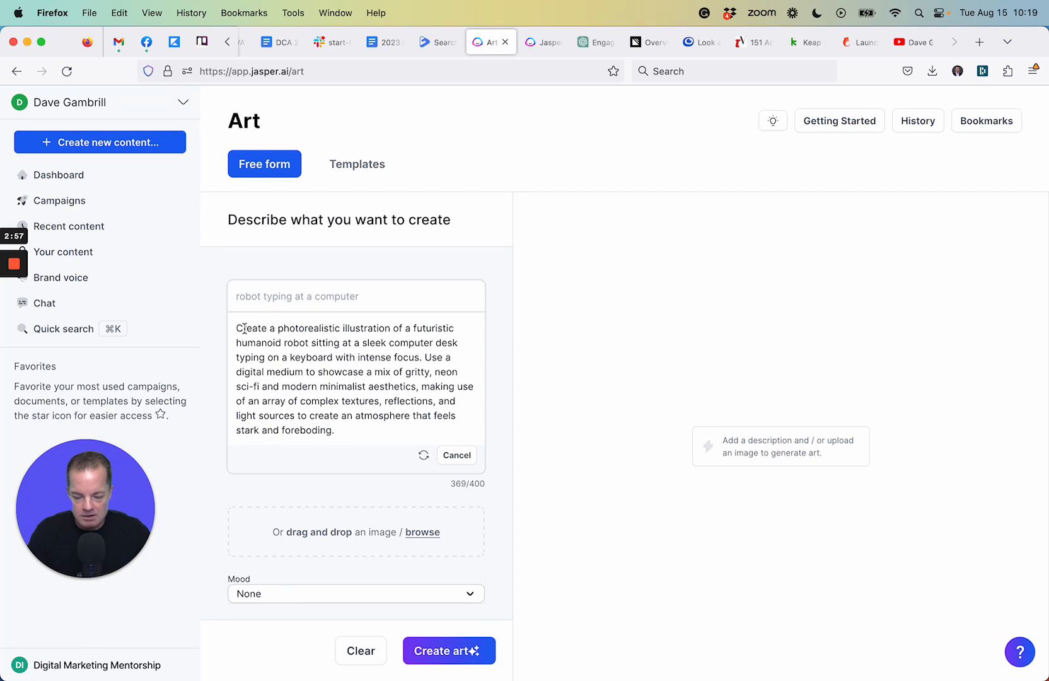
Step: Replace the enhanced text with a fresh enhancement of the prompt "robot typing at a computer" and create art from it
drag(345, 425, 231, 333)
key(BackSpace)
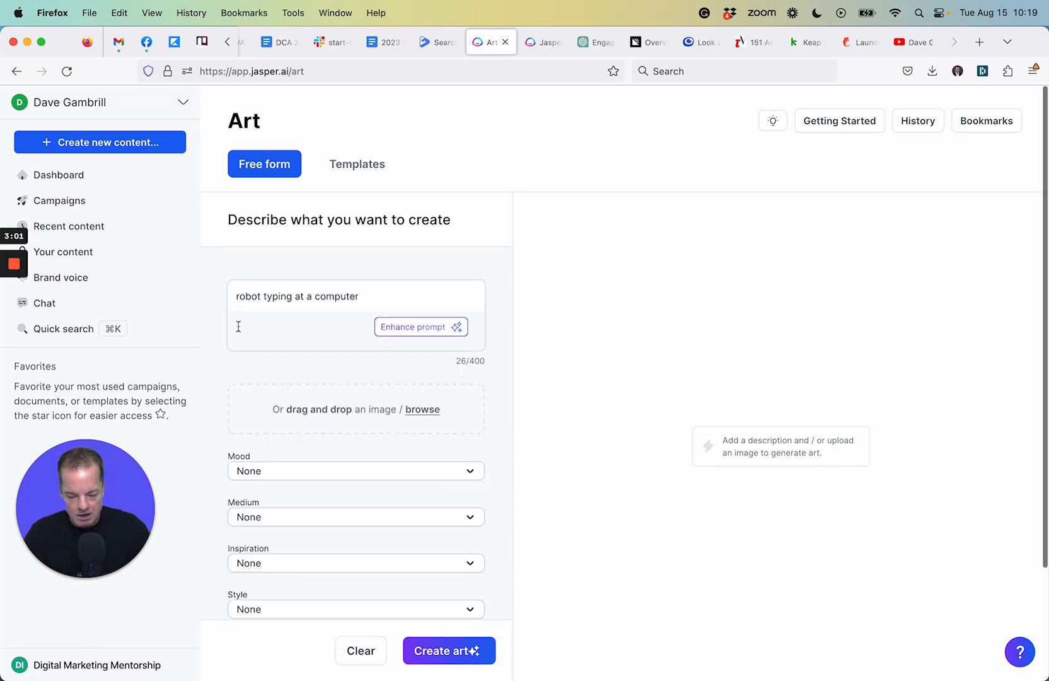
click(379, 296)
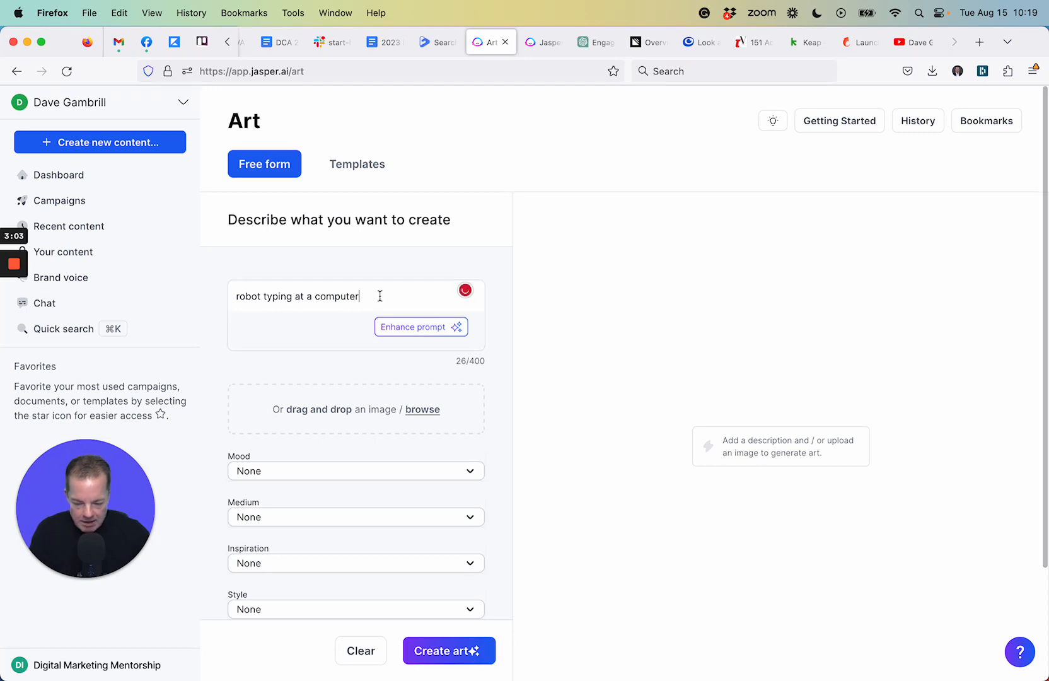
click(399, 332)
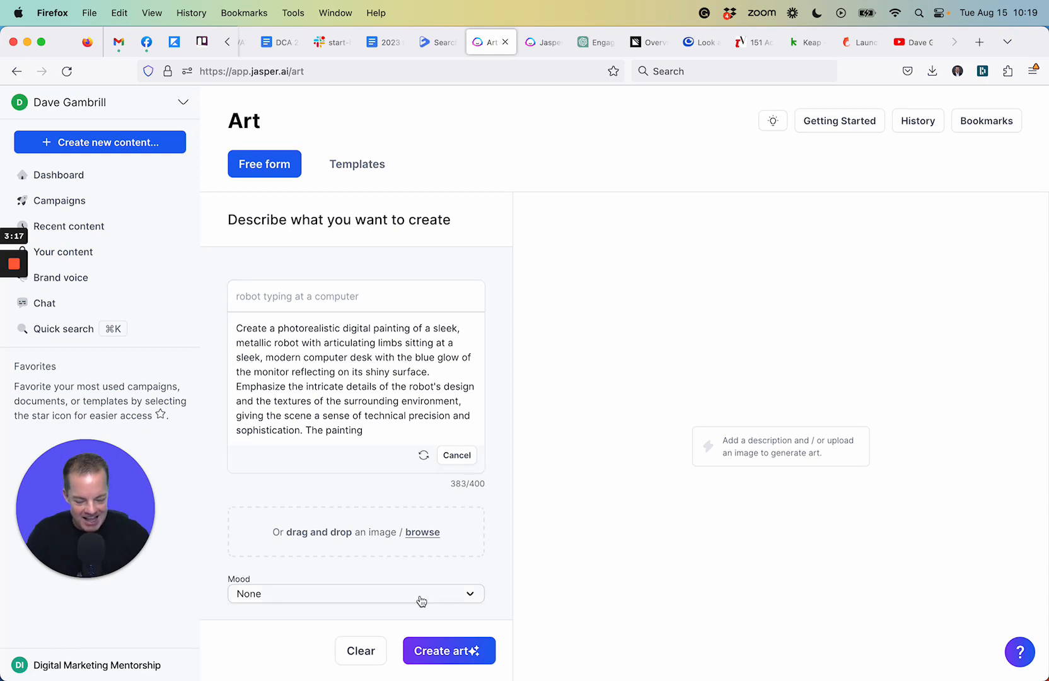
click(455, 653)
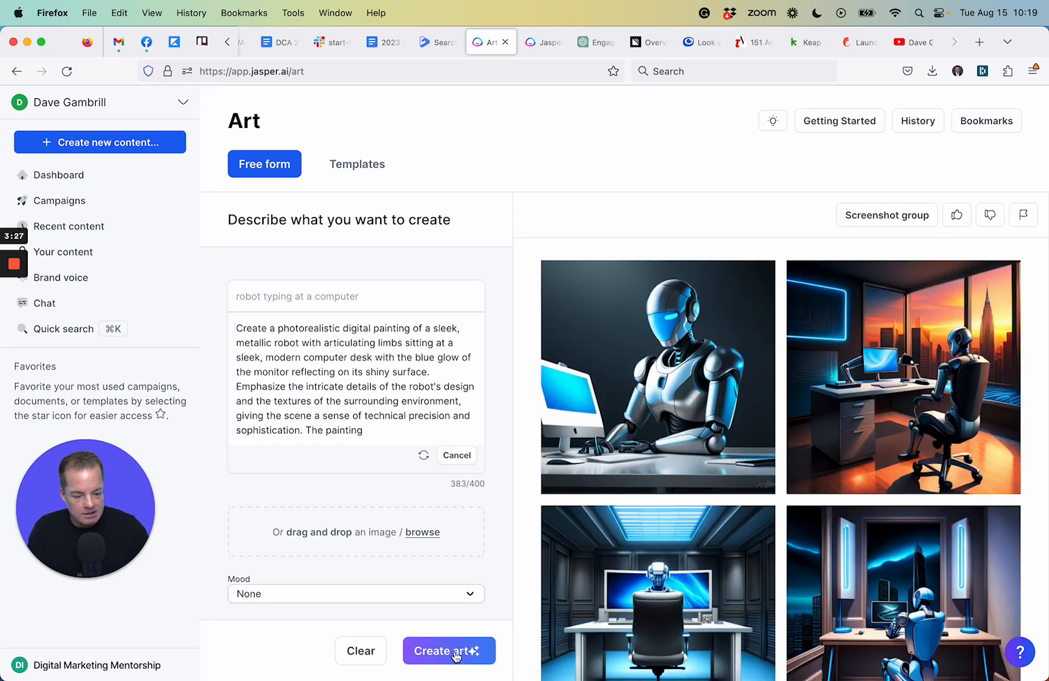
Step: Download the generated image of the robot at a desk facing the orange sunset skyline at 2x, 1024×1024
scroll(785, 477, down, 3)
scroll(785, 478, up, 1)
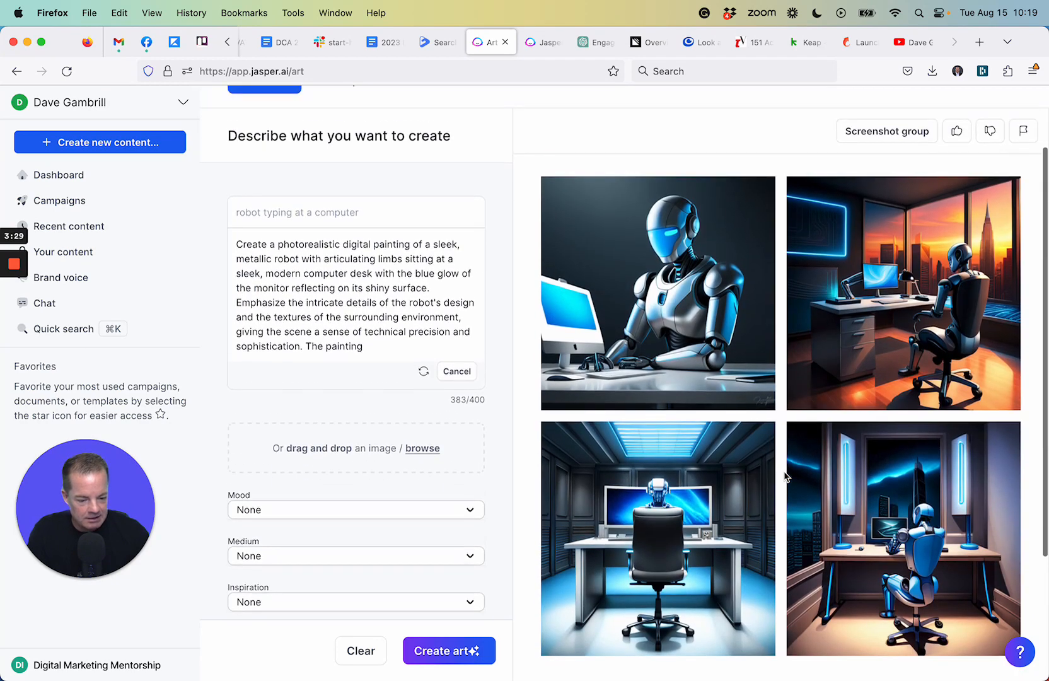
click(998, 194)
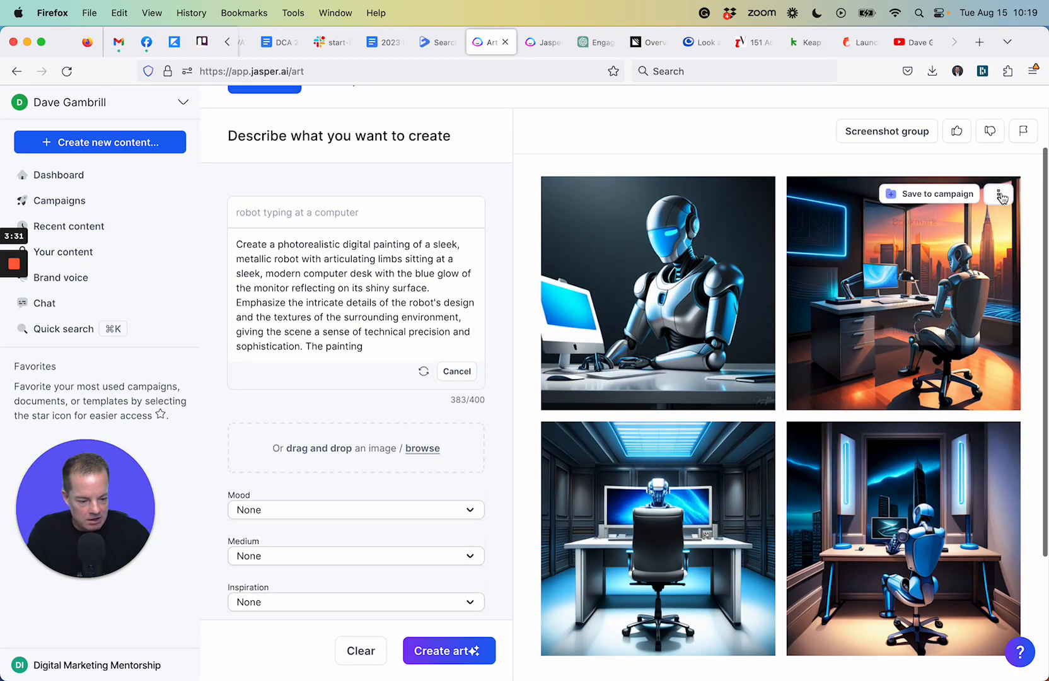
mouse_move(946, 314)
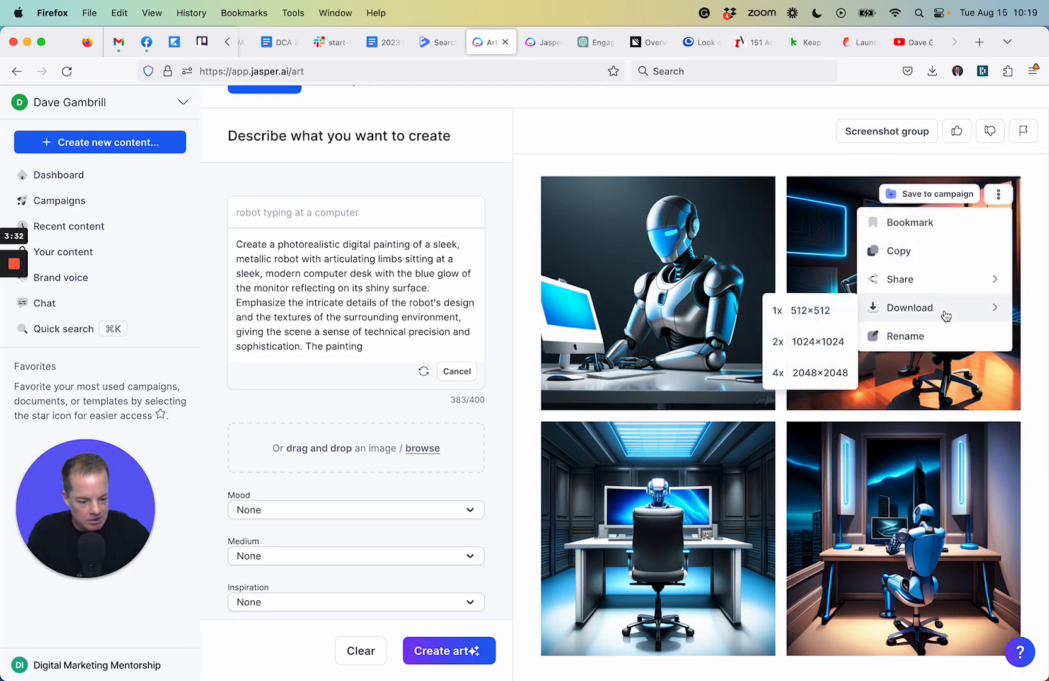
click(820, 342)
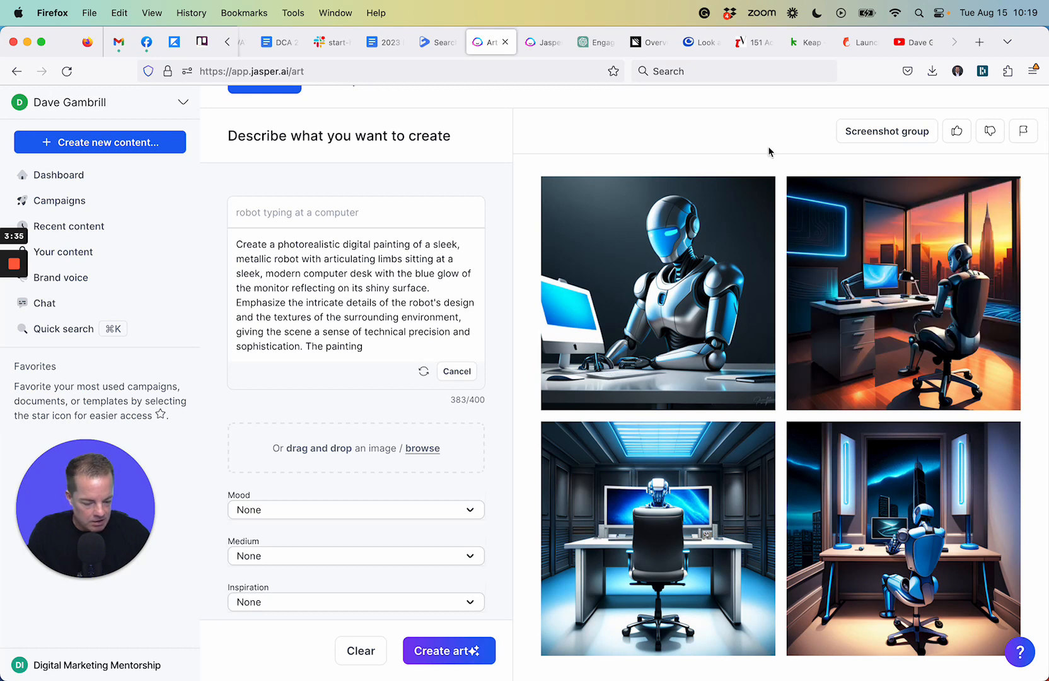
mouse_move(748, 435)
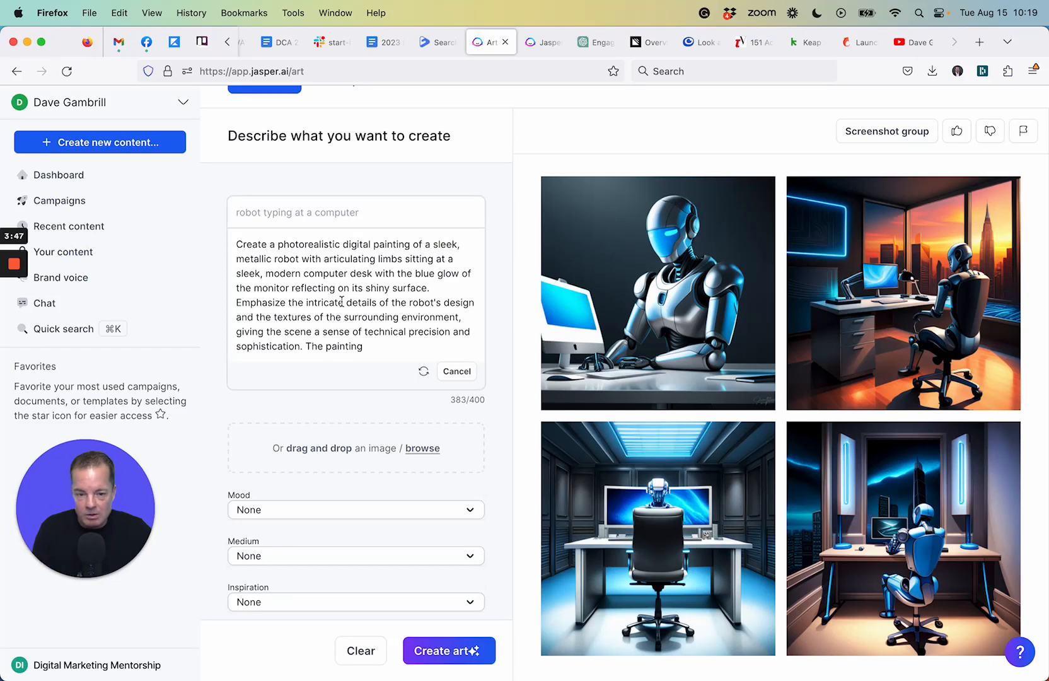
mouse_move(63, 500)
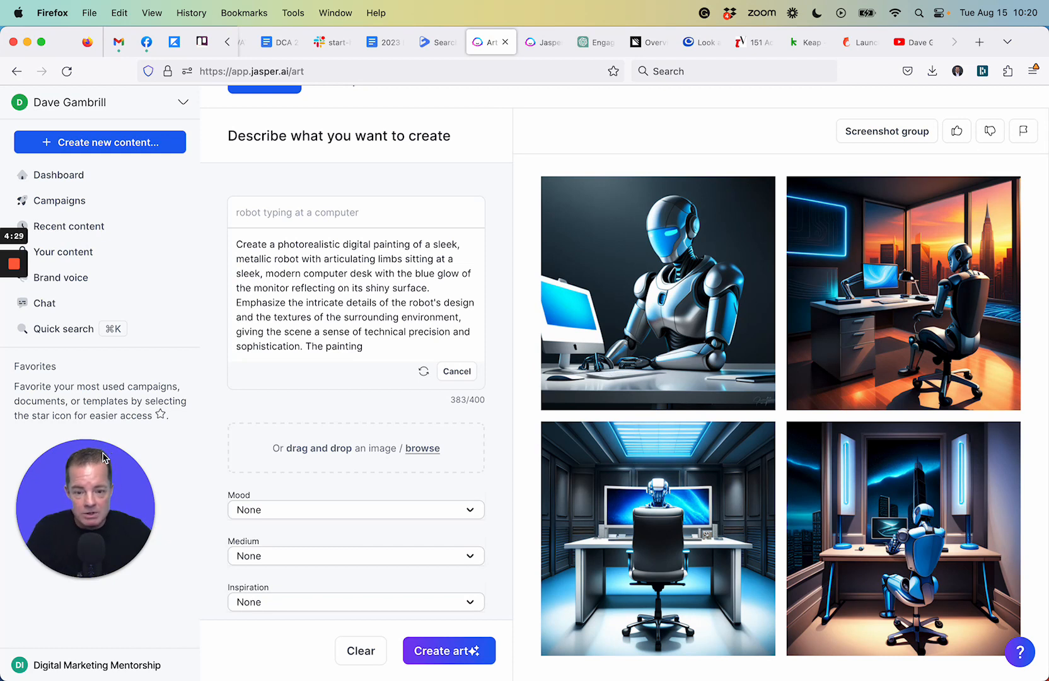
mouse_move(93, 566)
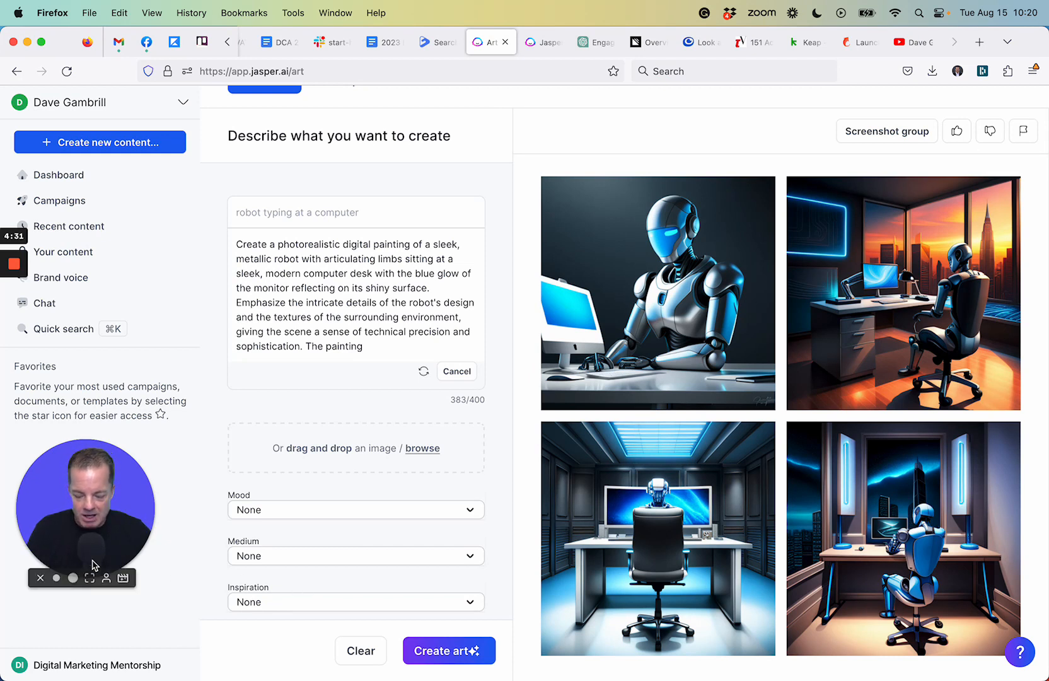